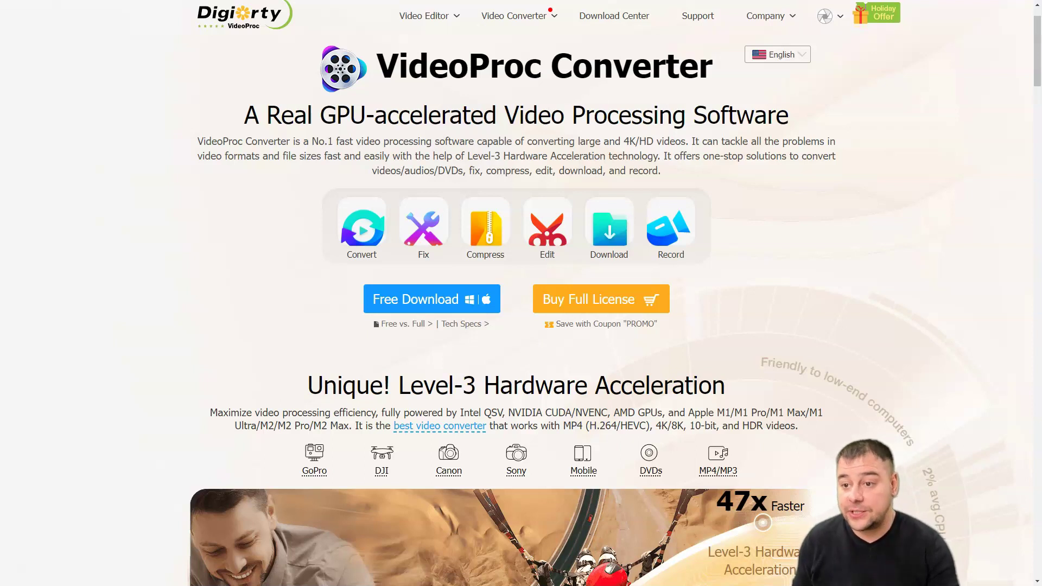
Scroll to the 'No.1 Fast' Convert section, briefly highlighting the headline and 'Maximize video processing efficiency'.
scroll(521, 293, down, 1)
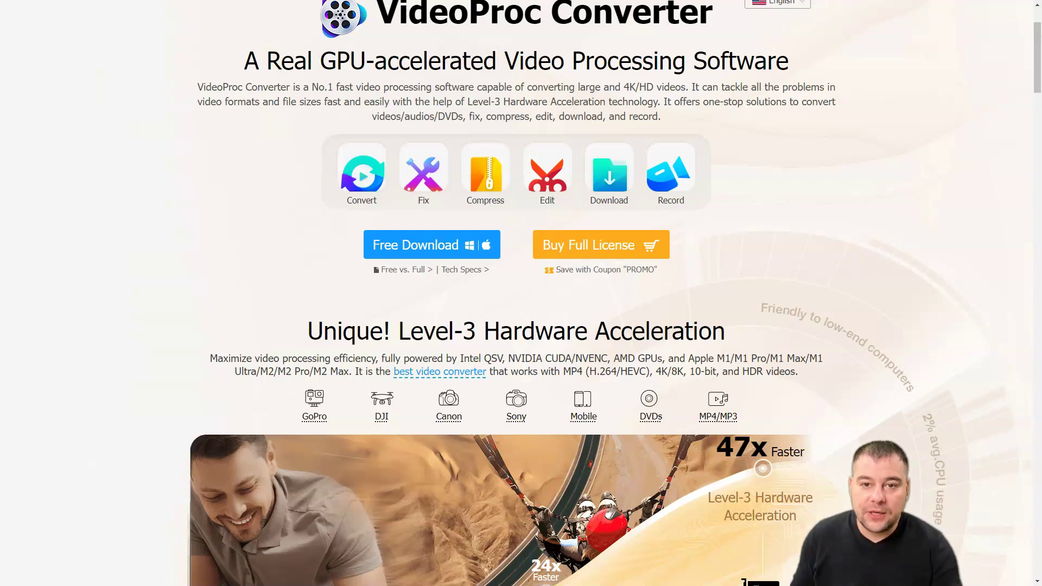
drag(245, 60, 788, 59)
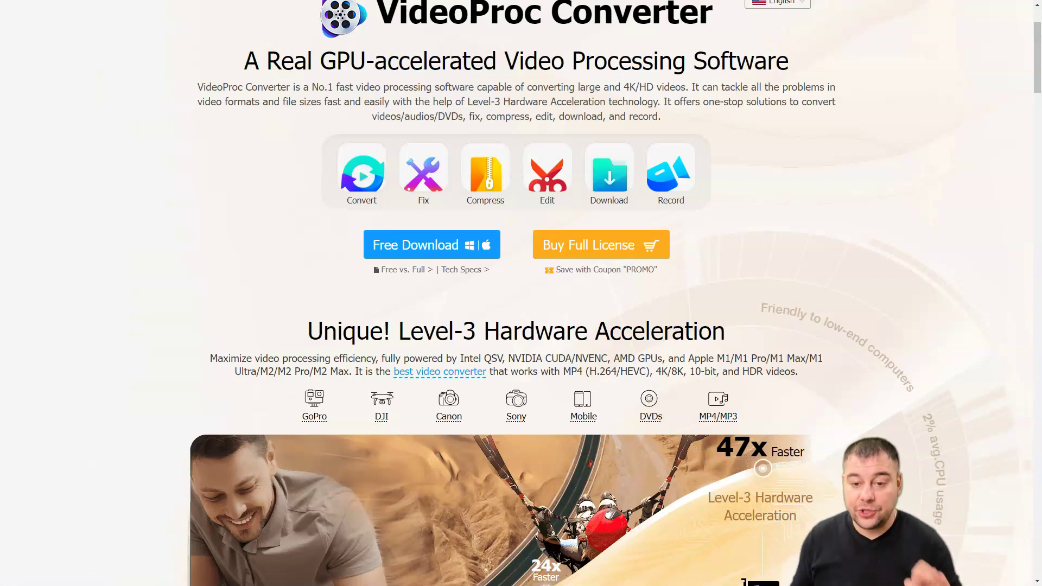
scroll(521, 293, down, 3)
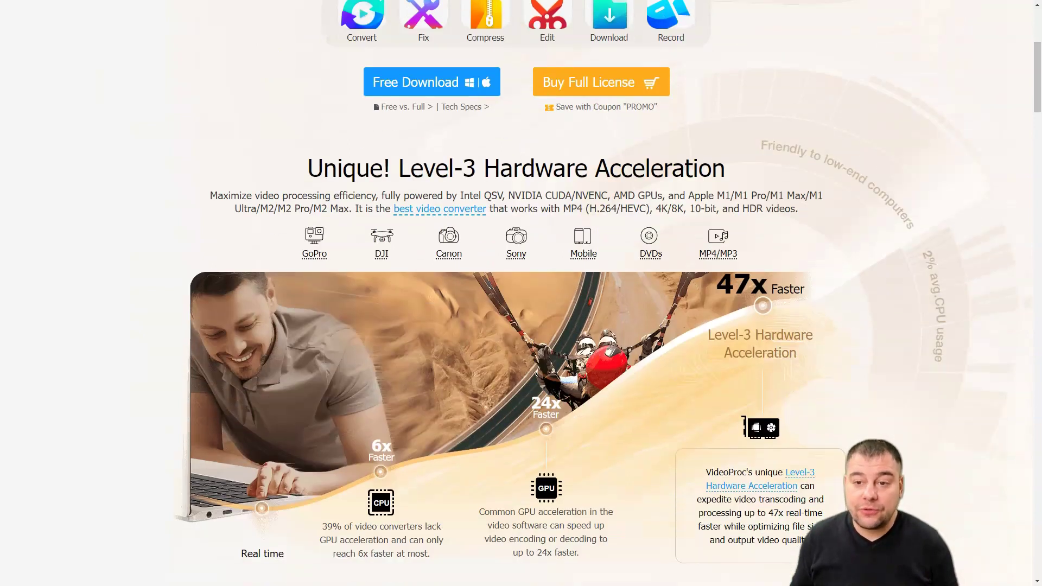
scroll(521, 293, down, 1)
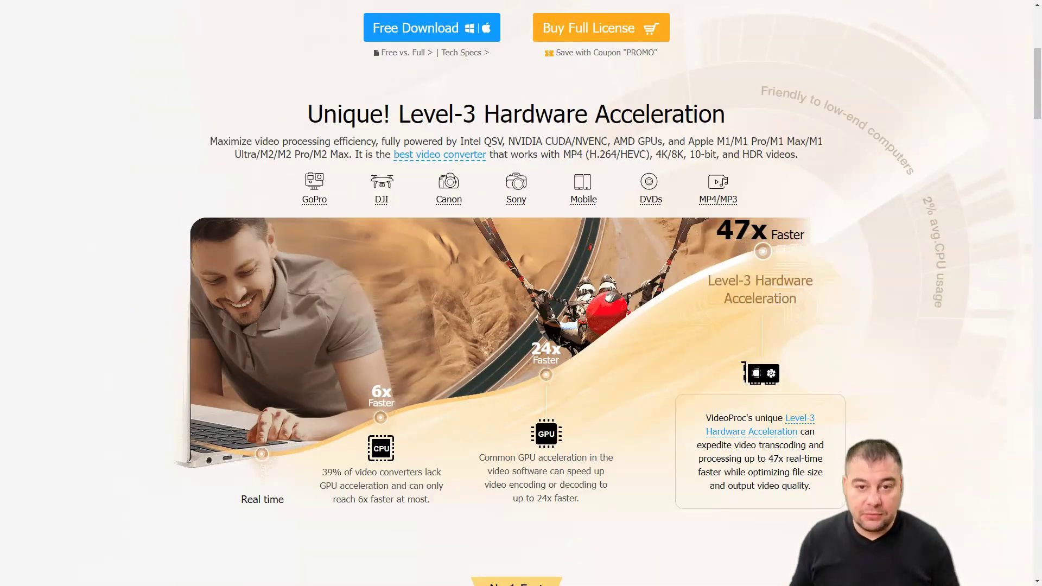
drag(210, 141, 375, 141)
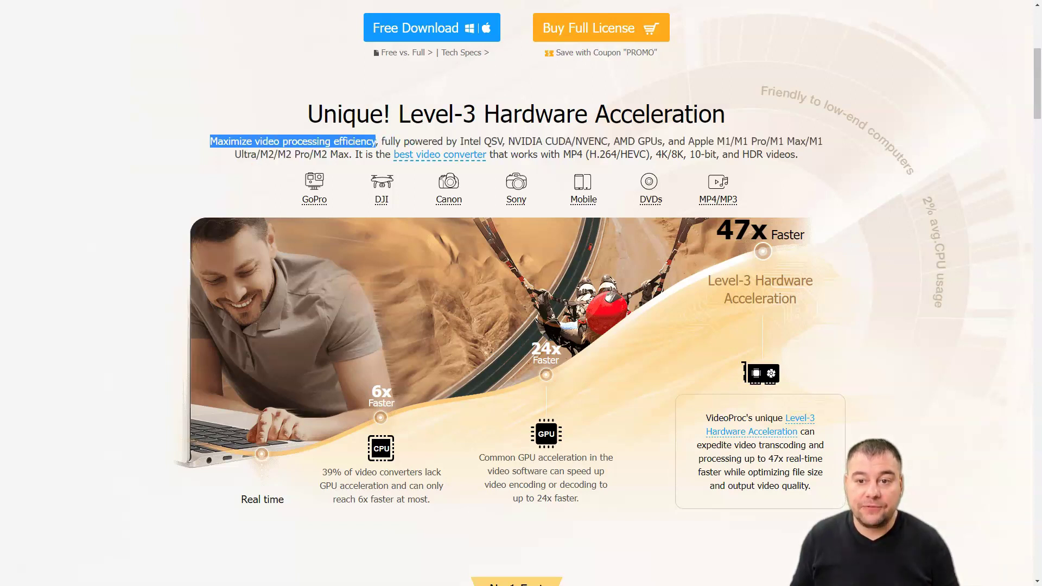
click(375, 141)
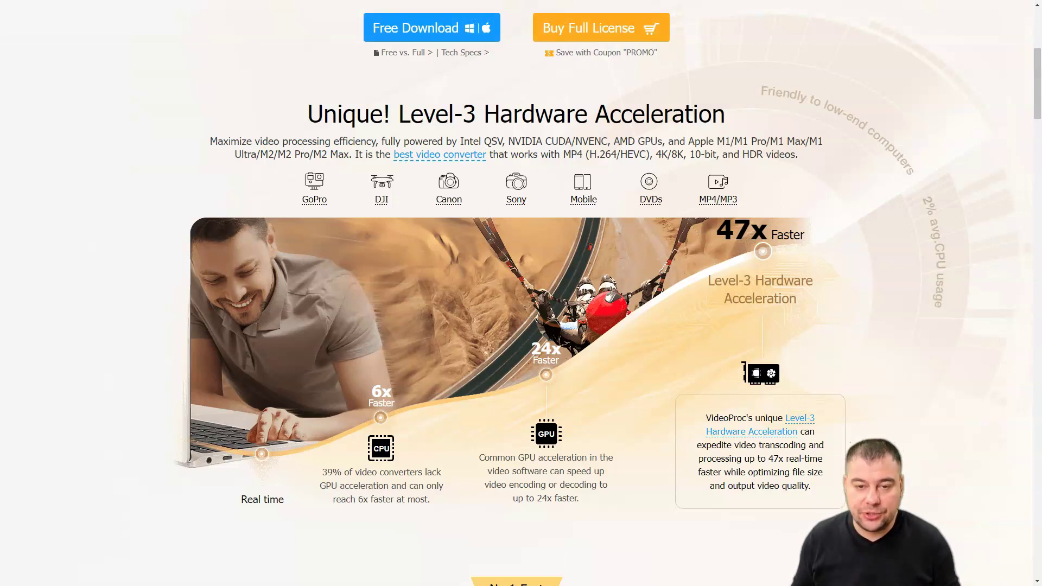
scroll(350, 483, down, 9)
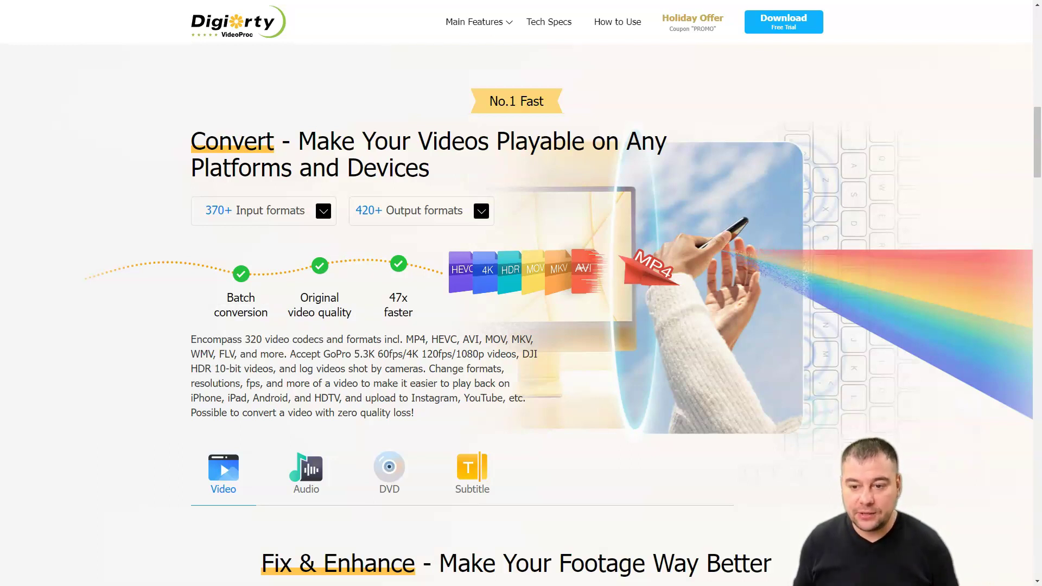
Scroll to the High-Quality Compression section and highlight its 946 MB and 157 MB file sizes.
scroll(521, 314, down, 8)
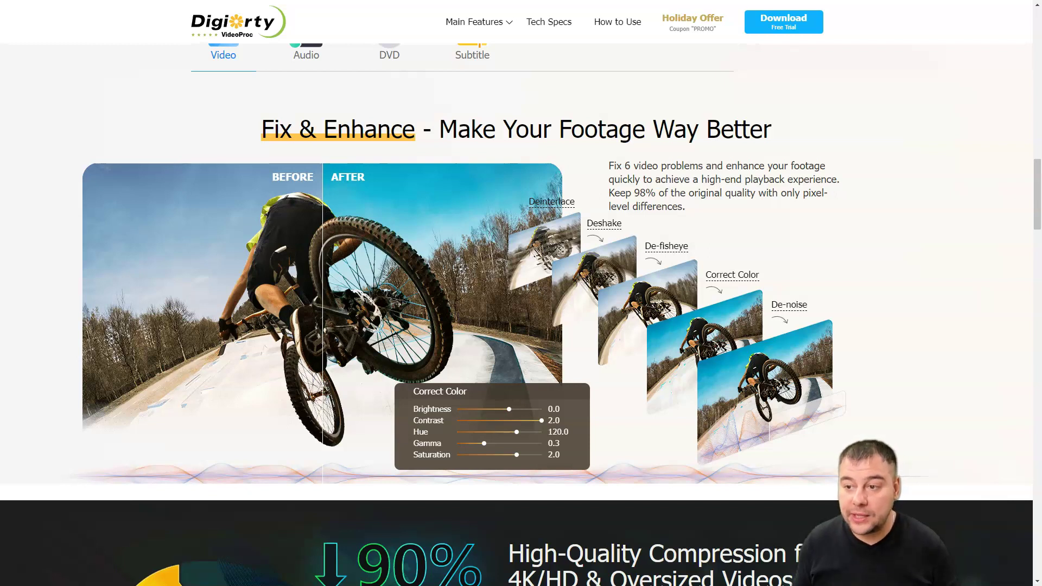
scroll(521, 315, down, 8)
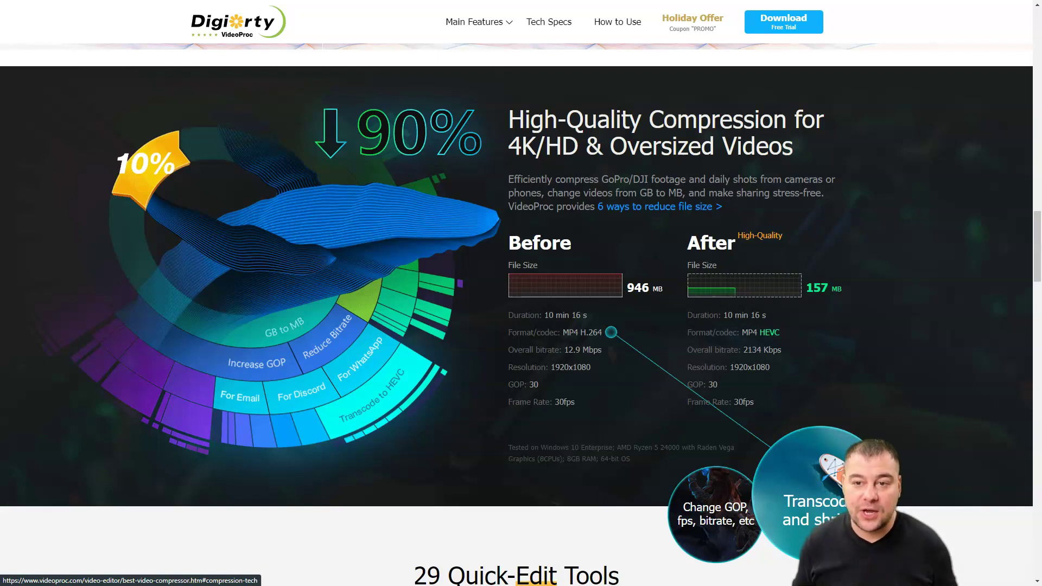
scroll(521, 315, down, 3)
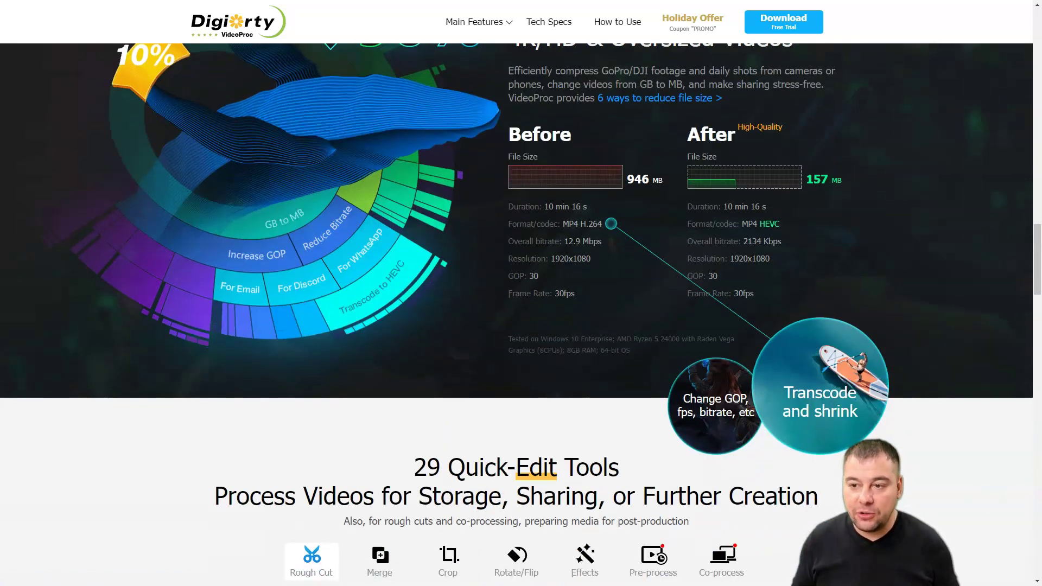
scroll(521, 315, up, 2)
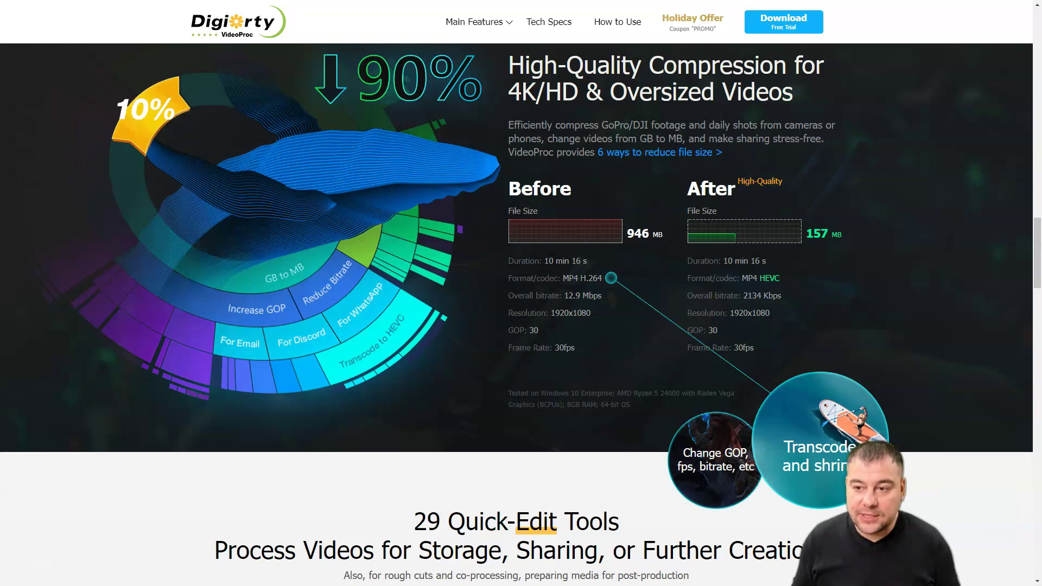
double_click(637, 234)
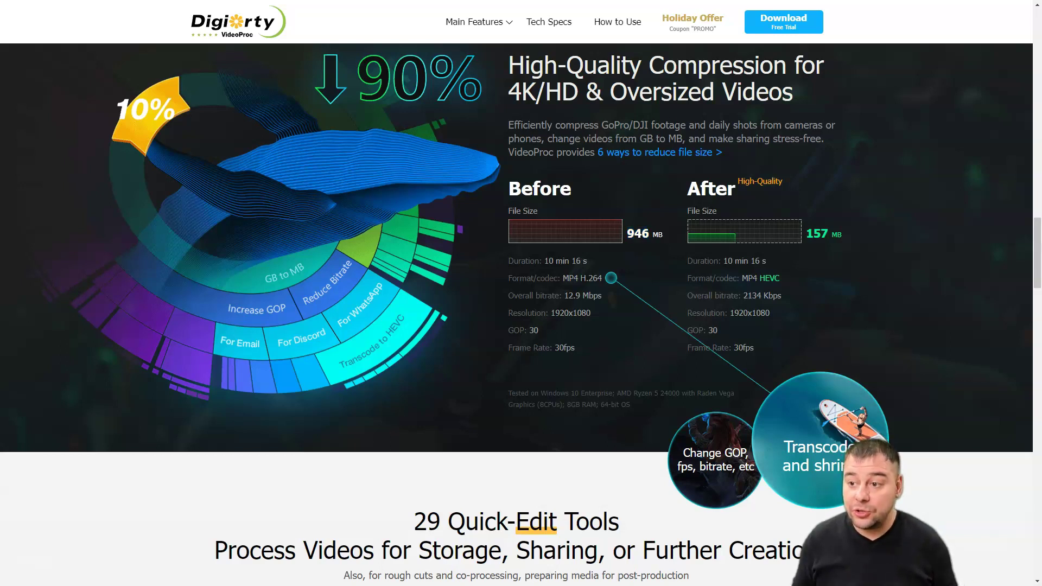
double_click(817, 233)
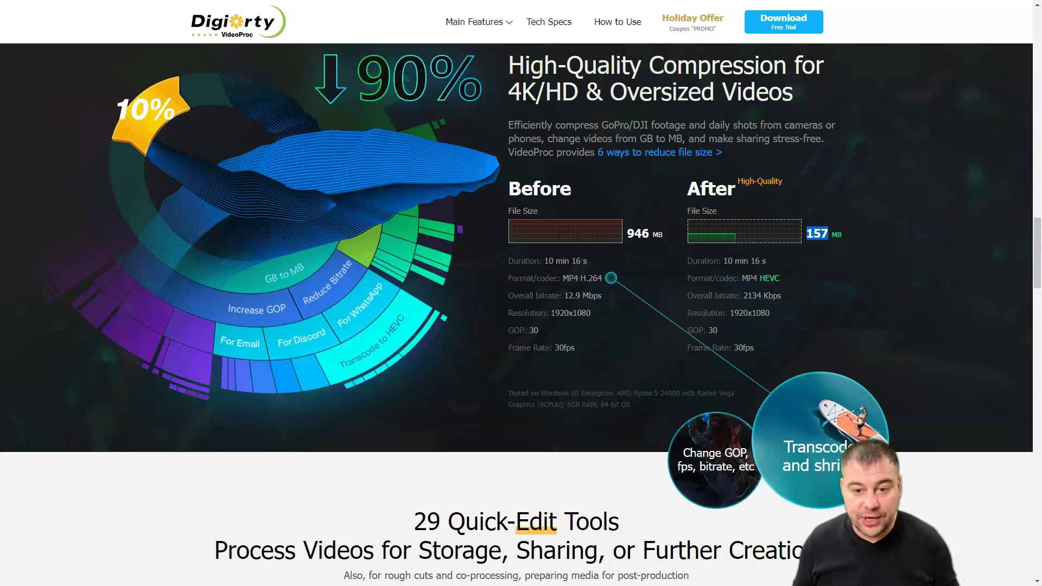
Scroll the VideoProc Converter page down to its footer, then back up to the GPU-accelerated headline.
scroll(517, 315, down, 8)
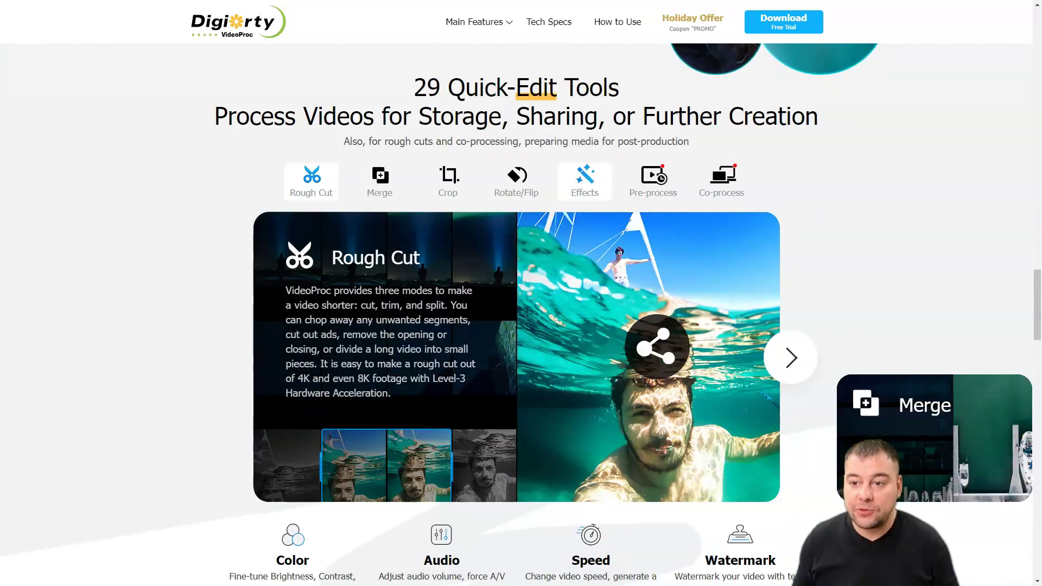
scroll(516, 315, down, 3)
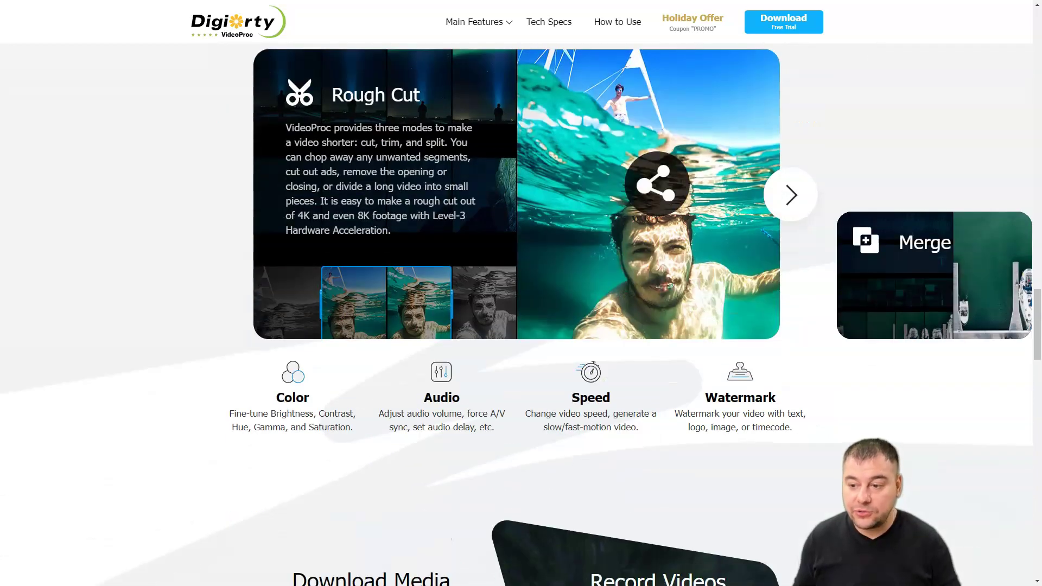
scroll(516, 315, down, 6)
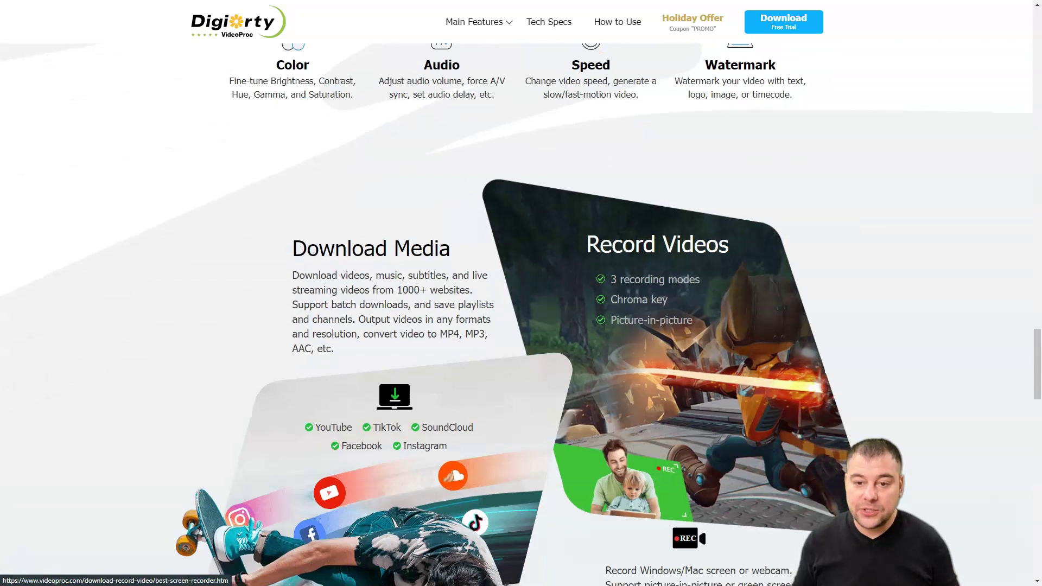
scroll(521, 314, down, 8)
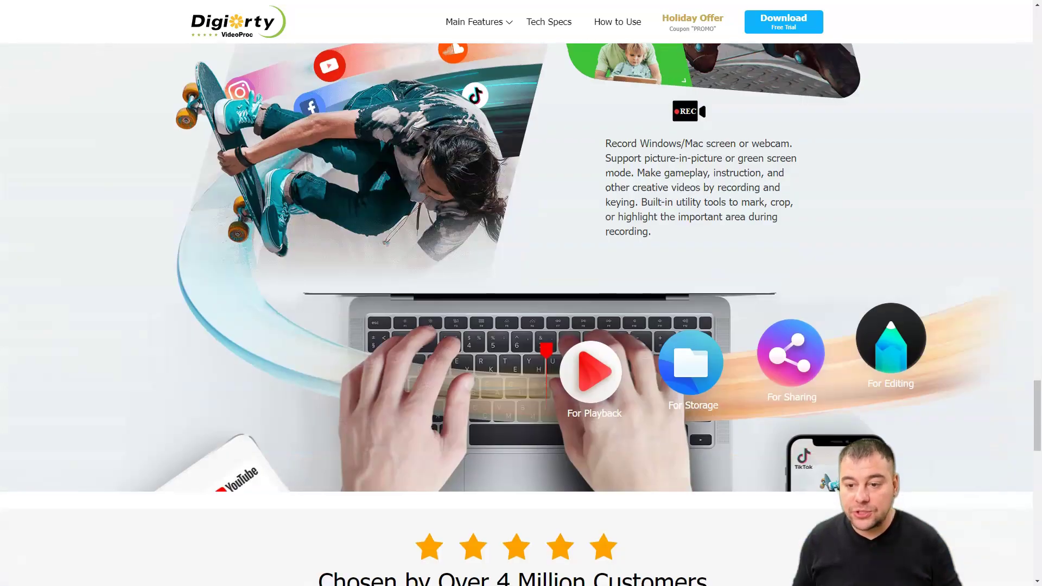
scroll(521, 314, down, 8)
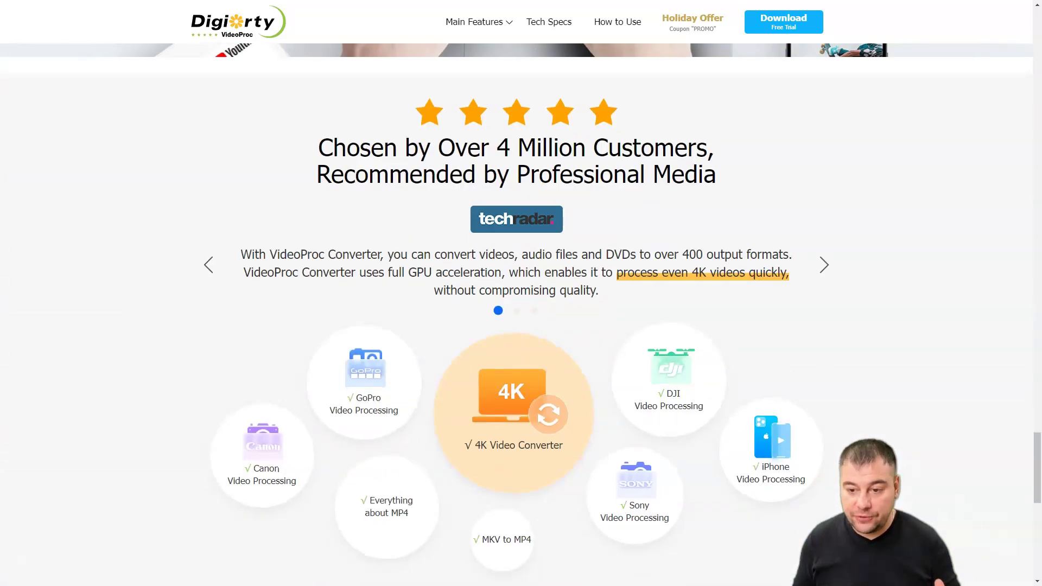
scroll(521, 314, down, 3)
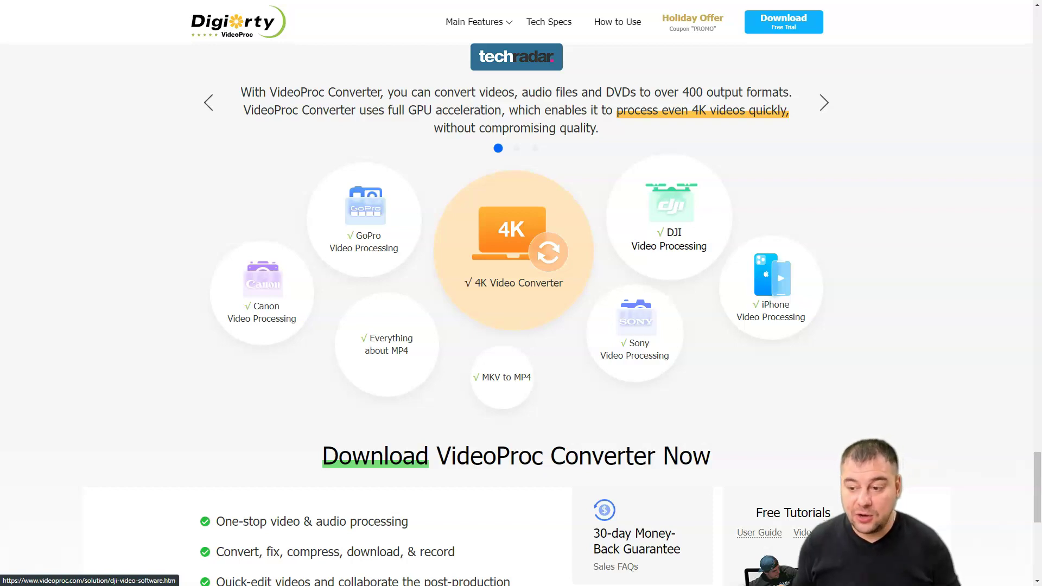
scroll(669, 228, down, 7)
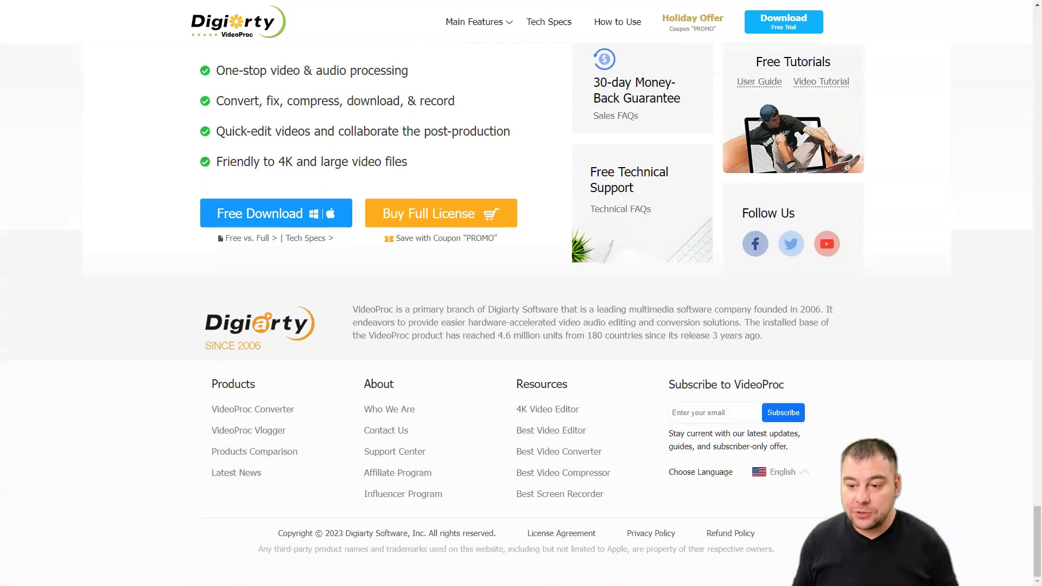
scroll(515, 244, up, 15)
scroll(515, 314, up, 20)
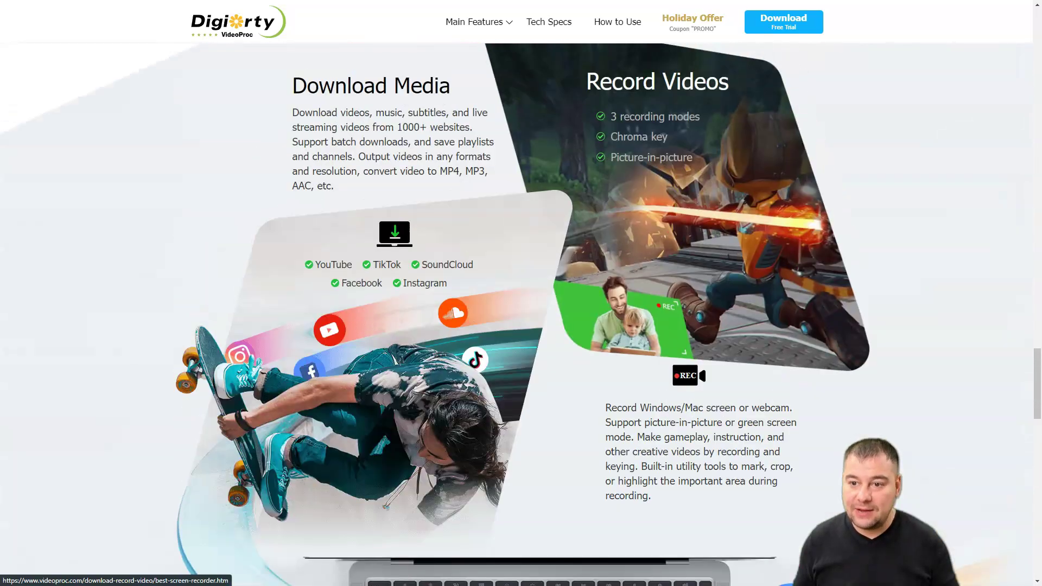
scroll(517, 314, up, 20)
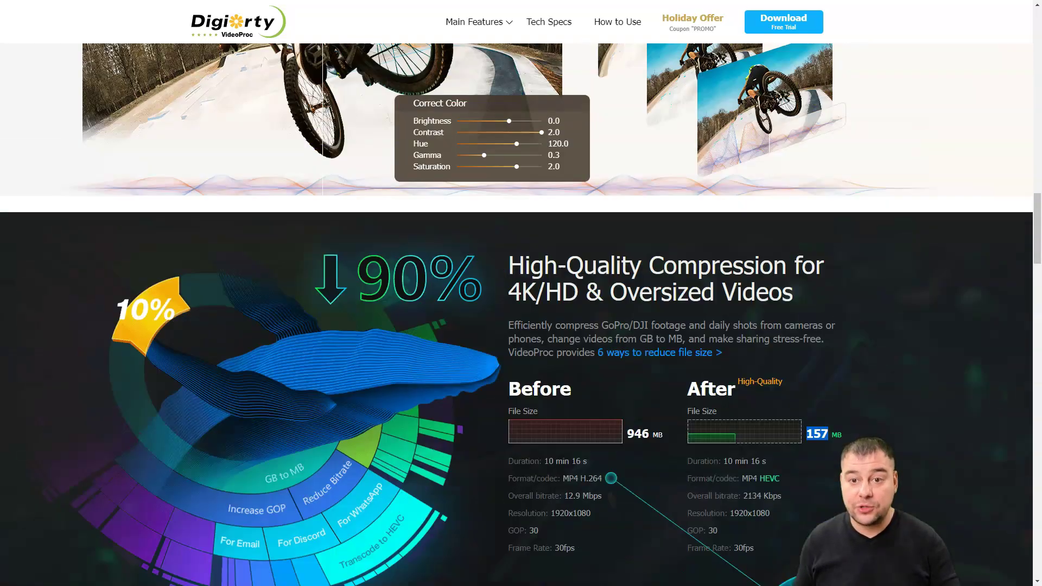
scroll(515, 315, up, 20)
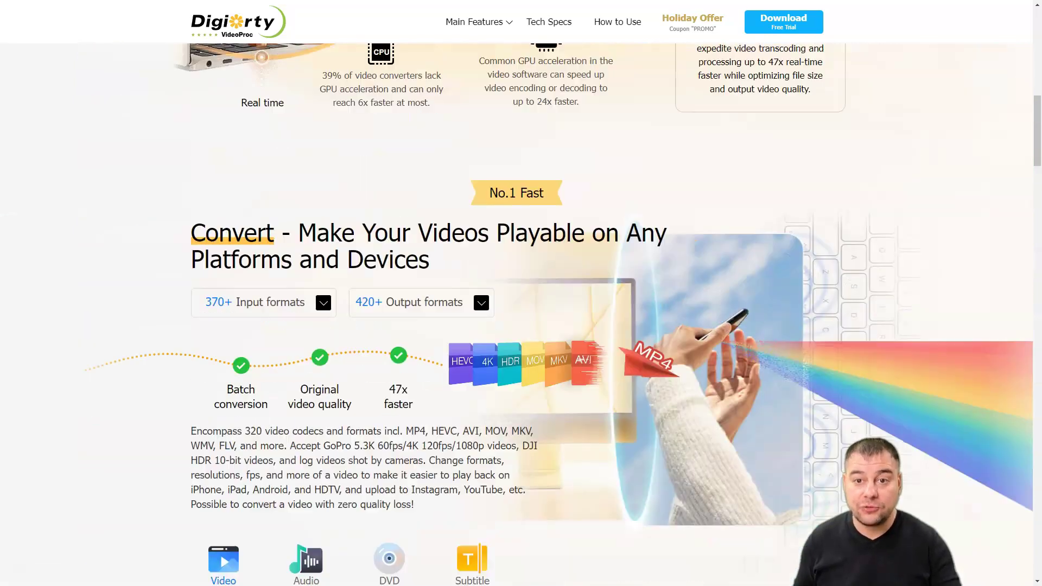
Bring up the VideoProc Converter launcher with its Video, DVD, Downloader and Recorder modules.
scroll(516, 315, up, 1)
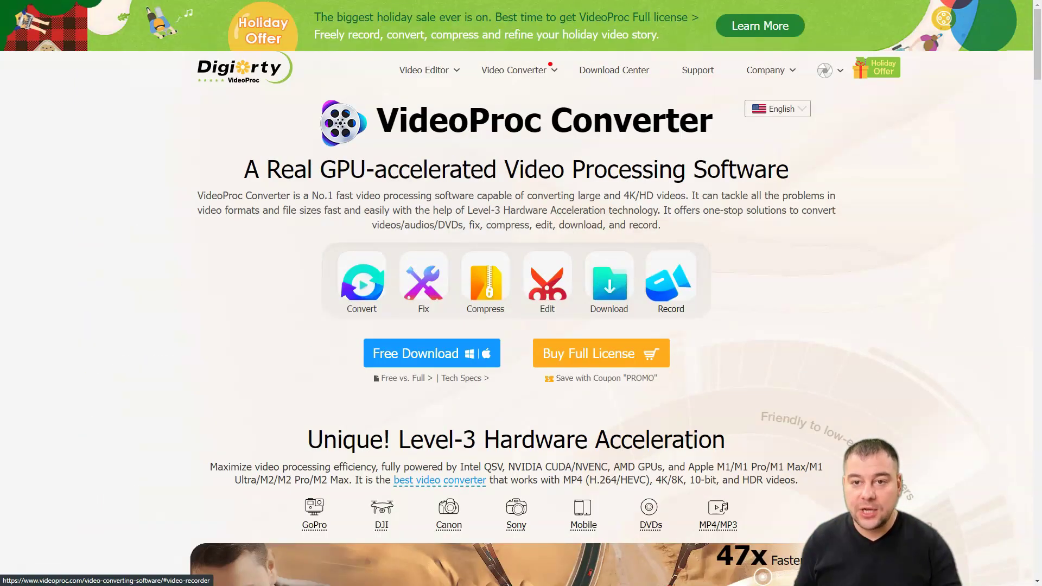
scroll(515, 315, down, 1)
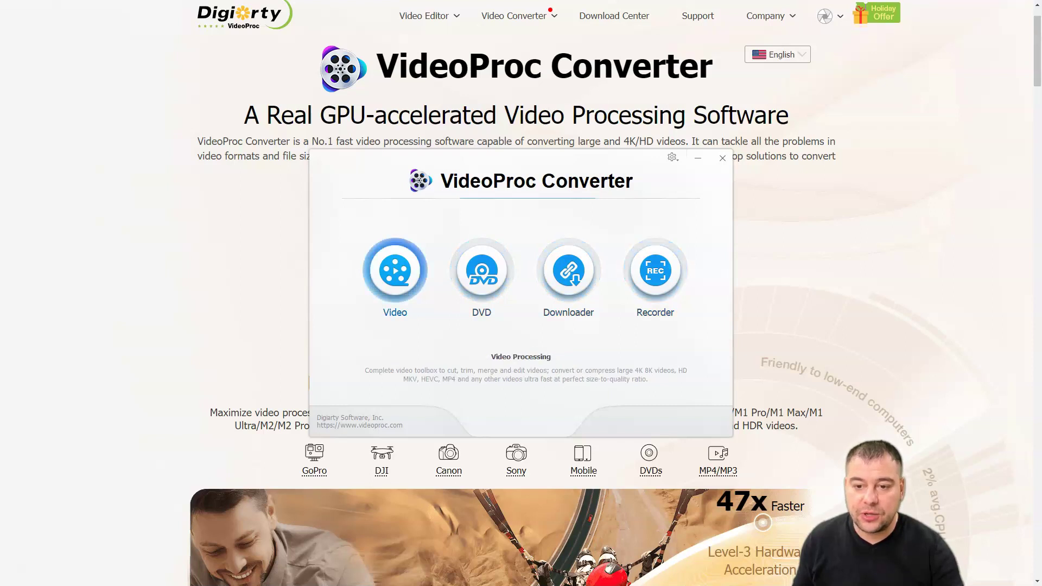
Open the Video workspace holding the Costa Rica 4K MP4, set to MP4 H264 at 1920x1080.
click(394, 270)
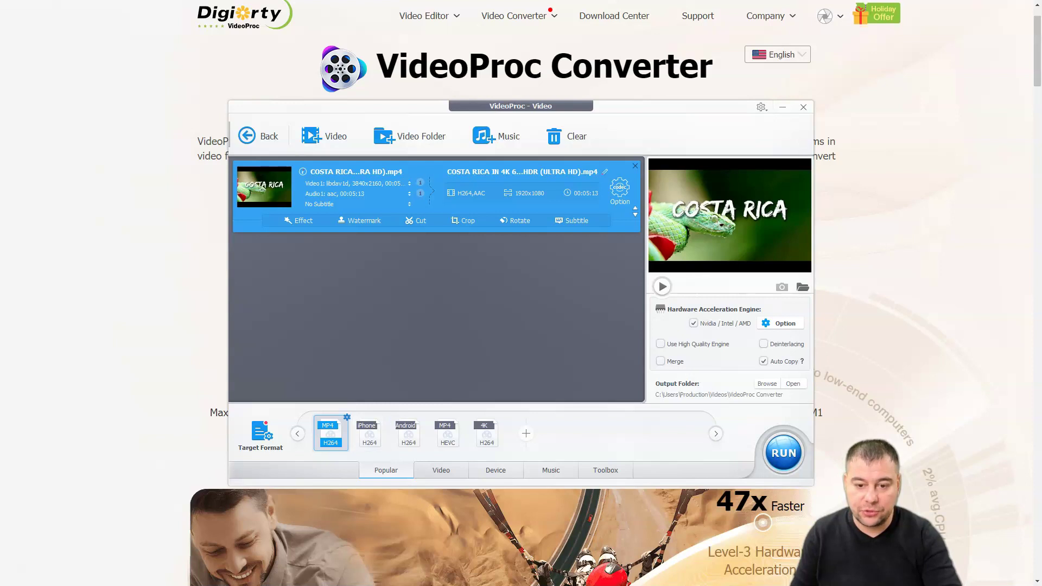
mouse_move(369, 434)
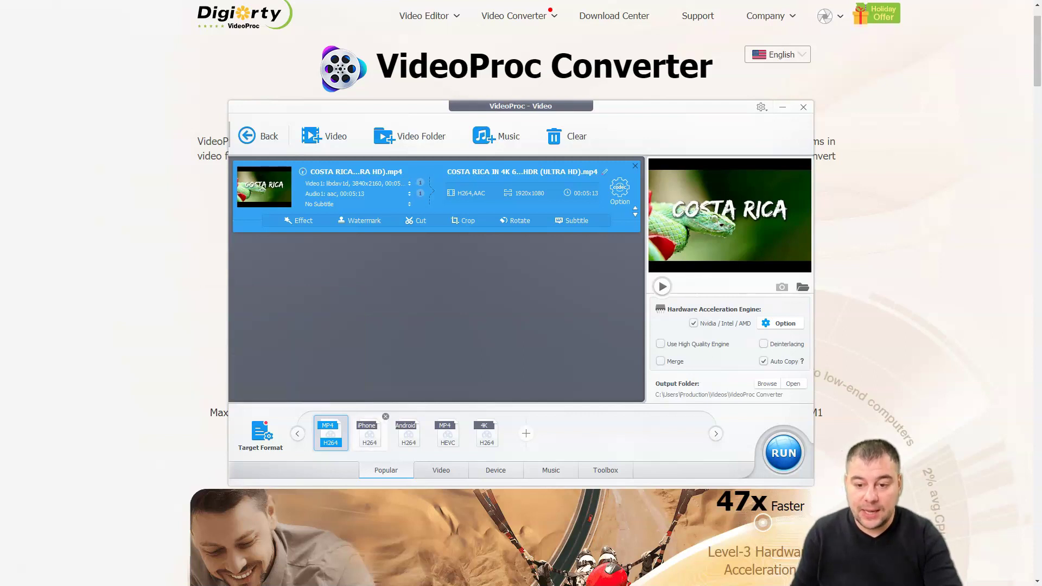
mouse_move(330, 434)
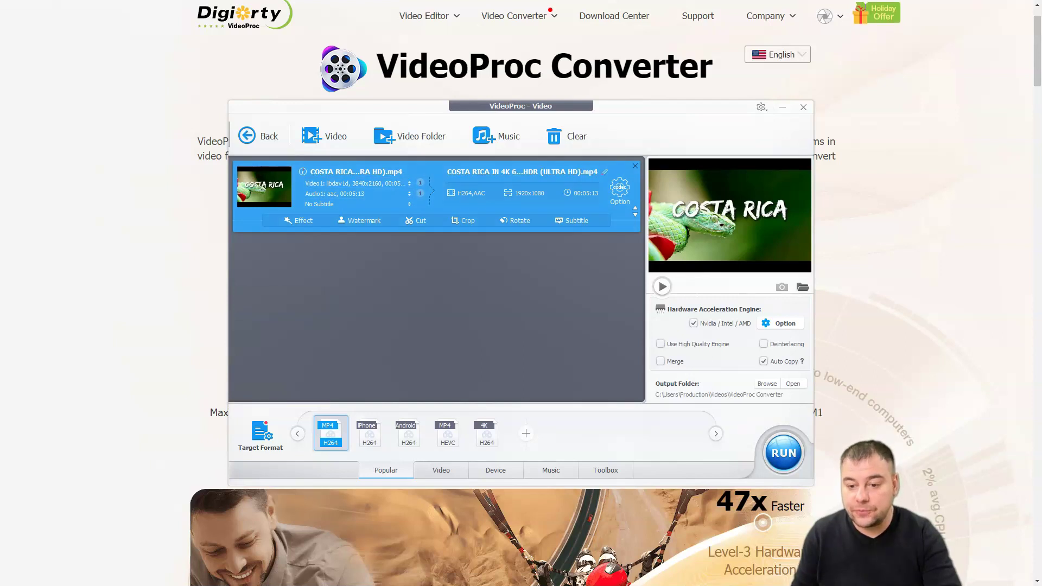
Browse the Video, Music and Toolbox format tabs, then choose iPhone H264 from Popular.
click(441, 470)
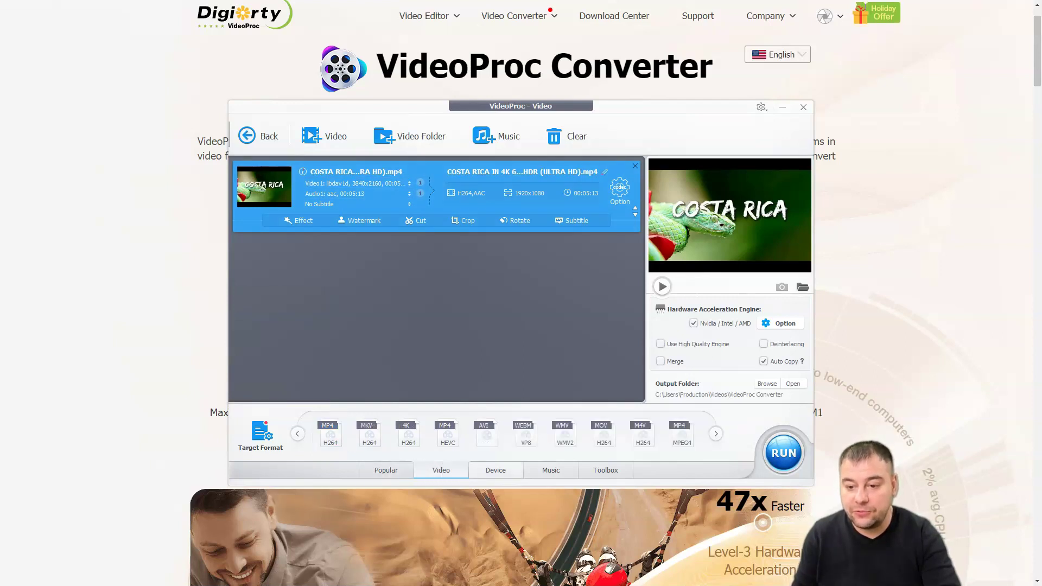
click(496, 470)
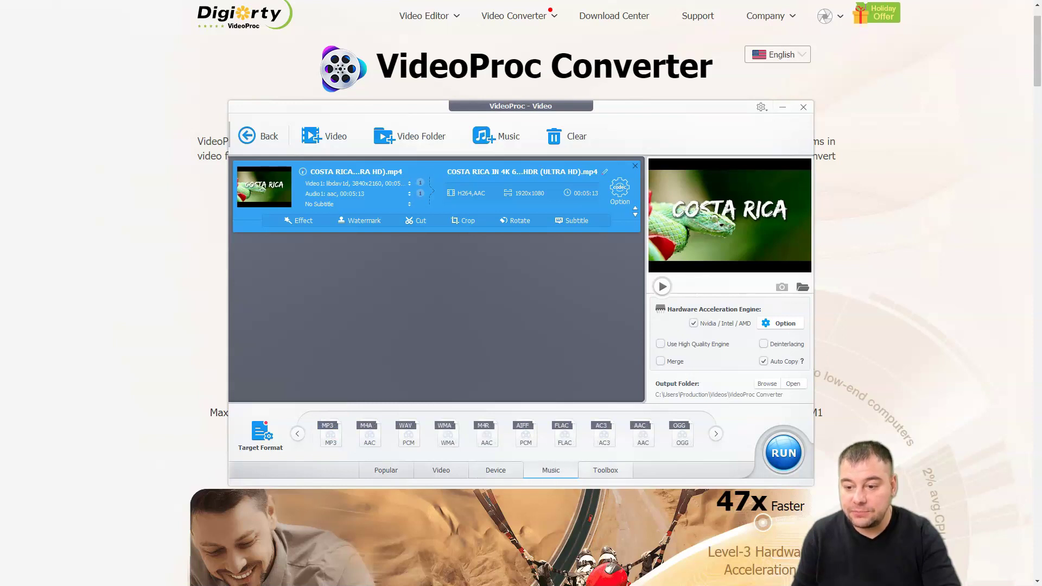
click(605, 470)
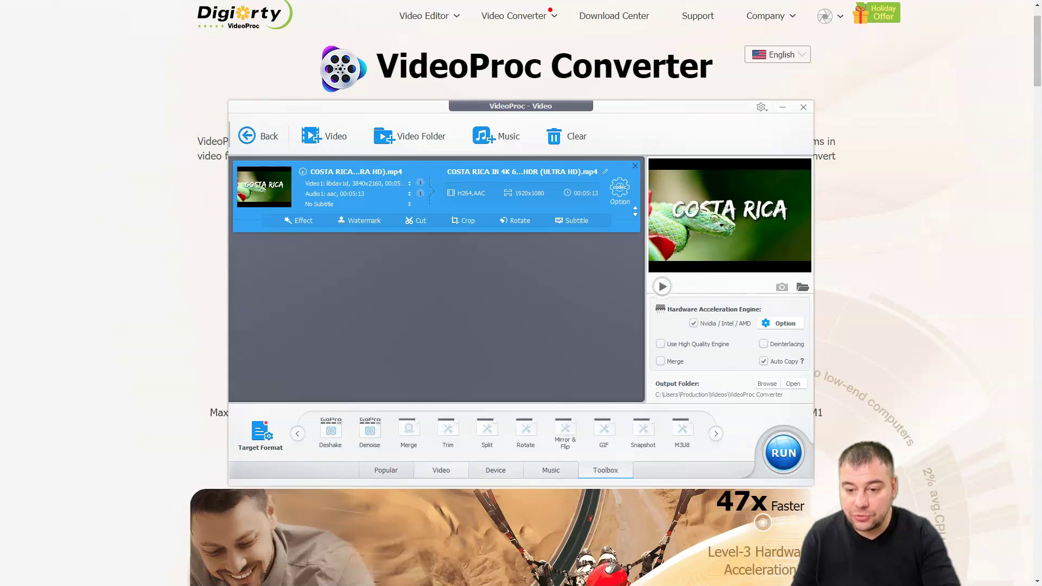
click(440, 470)
click(386, 470)
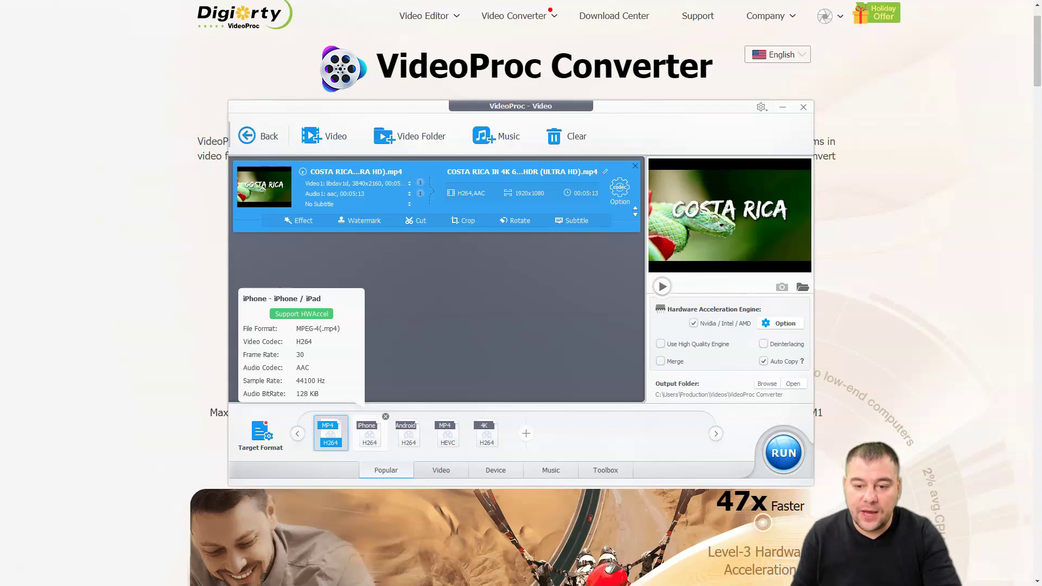
click(369, 433)
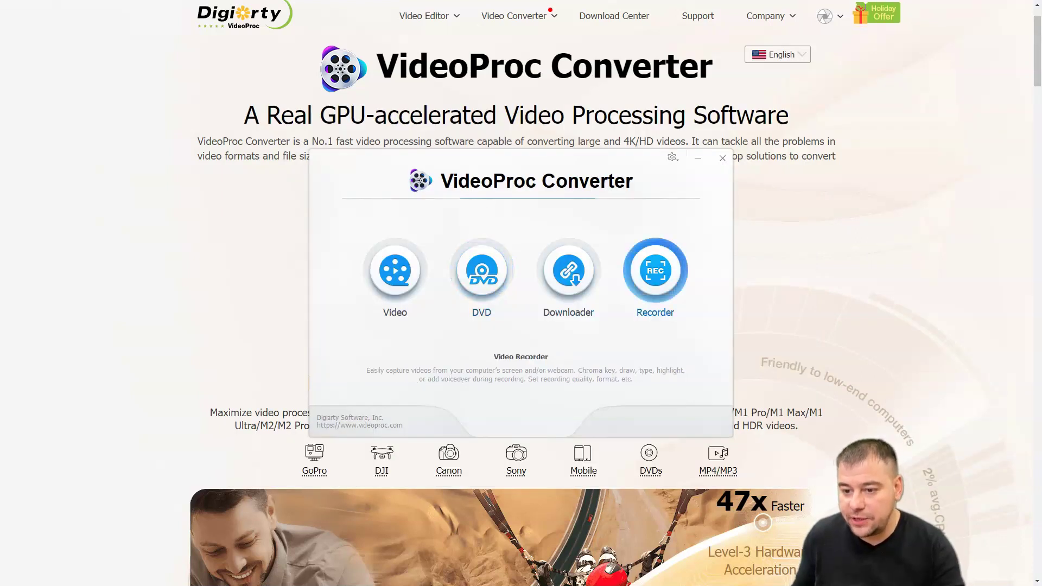
Open Recorder from the launcher and pick Screen for a live desktop capture preview.
click(655, 270)
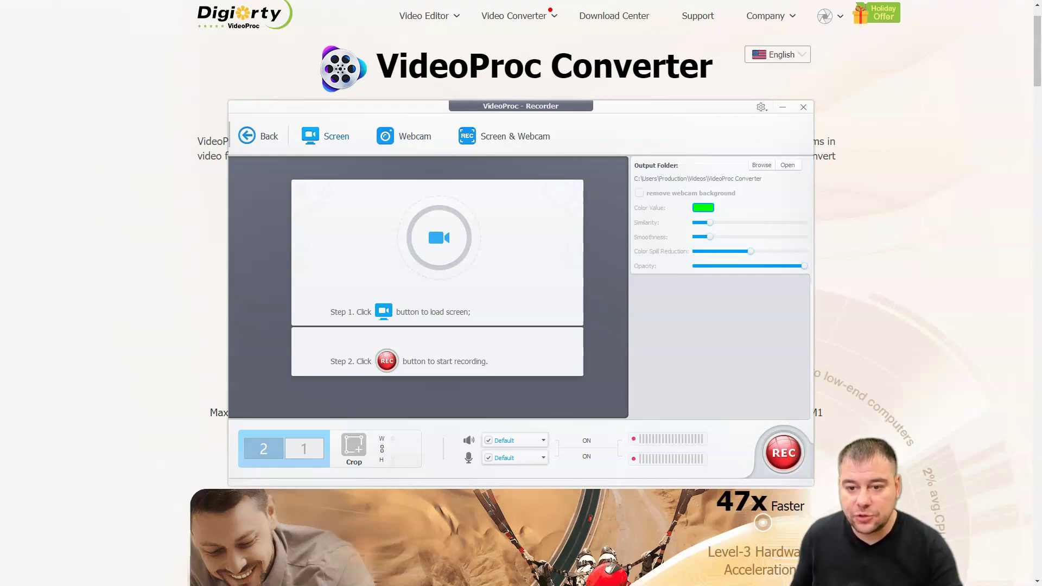
click(311, 136)
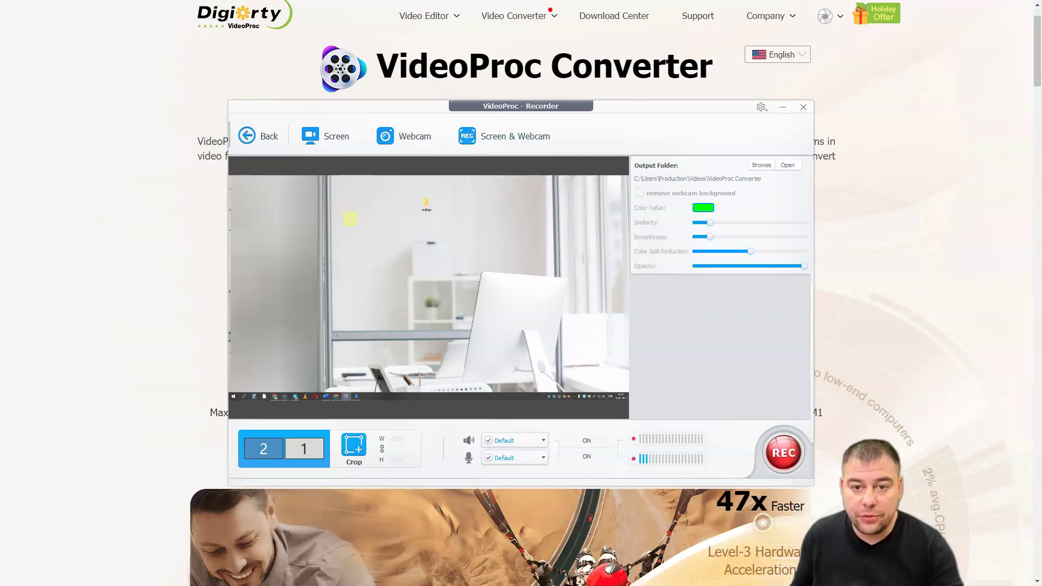
Leave the Recorder for the launcher and minimize VideoProc Converter.
click(247, 135)
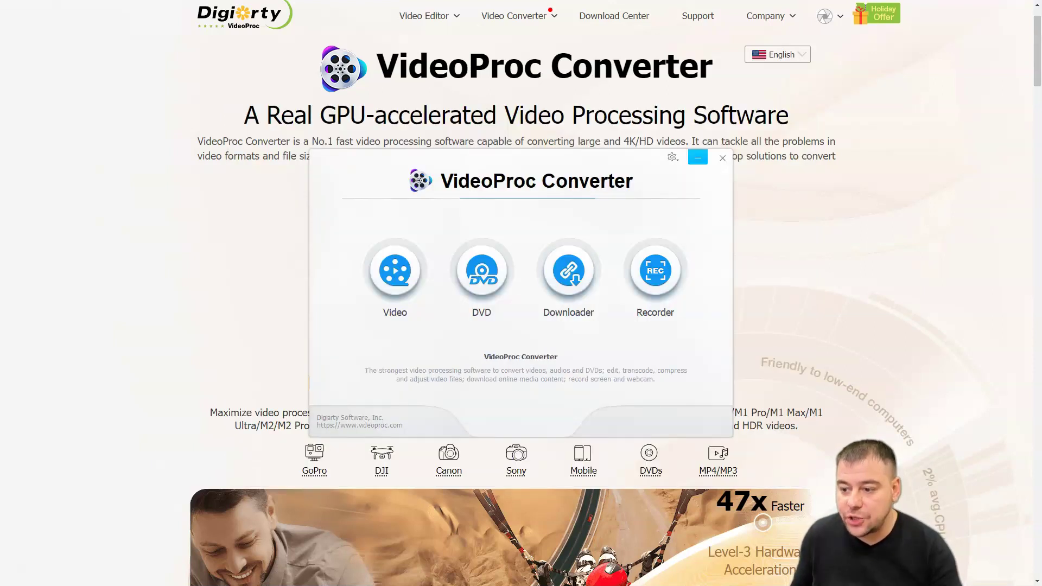
click(698, 156)
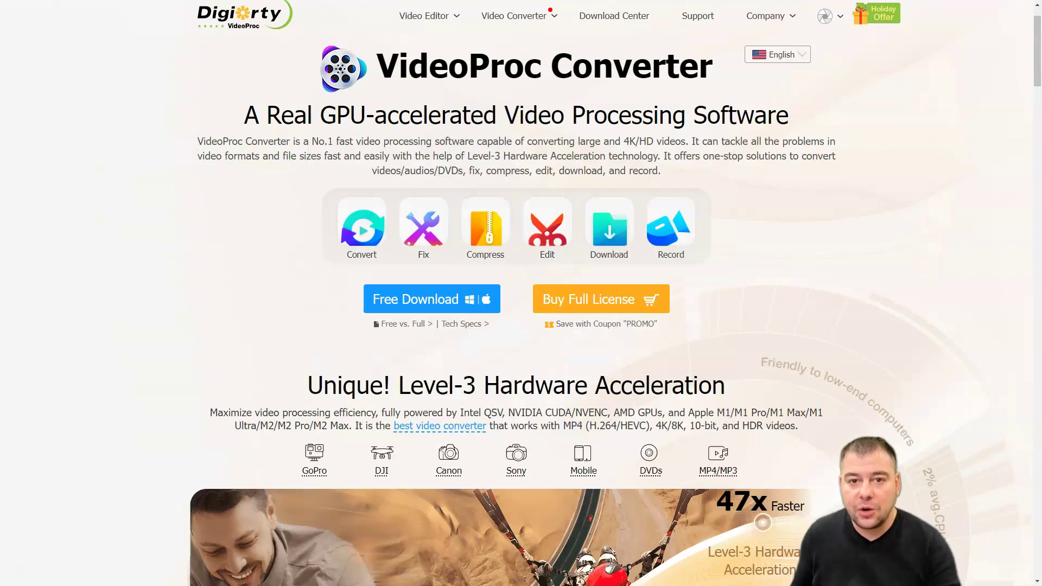